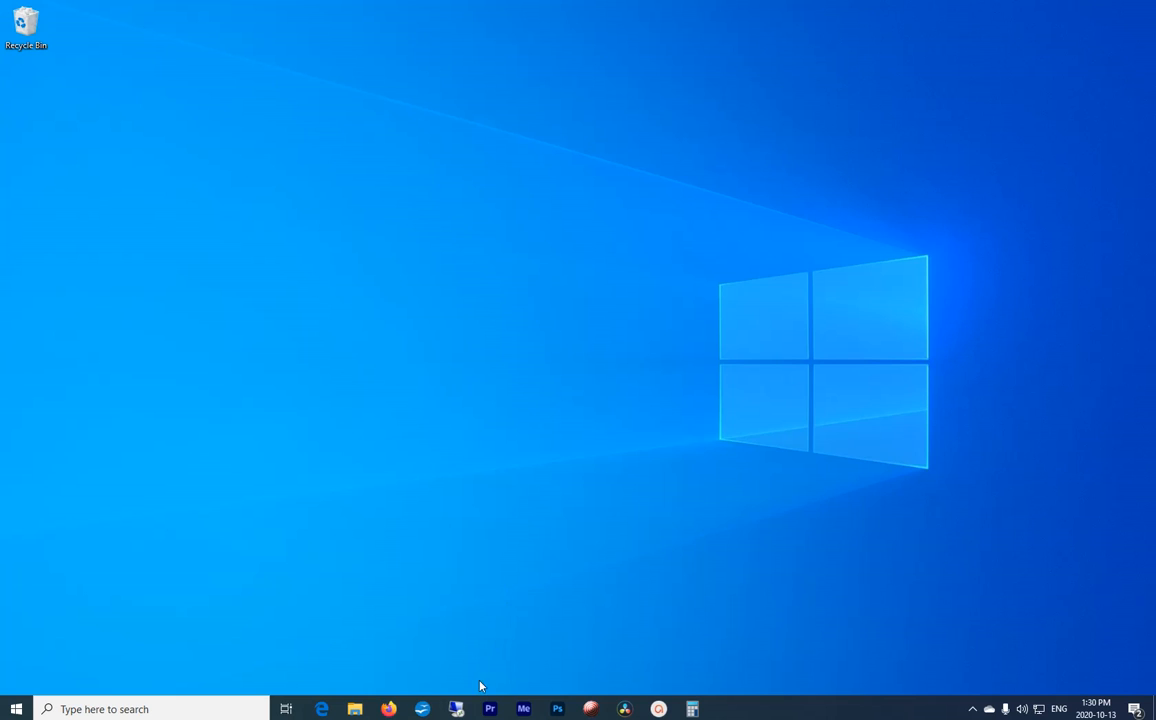
Step: Switch to Adobe Premiere Pro and move the sequence playhead to 22:59:33:01
click(490, 709)
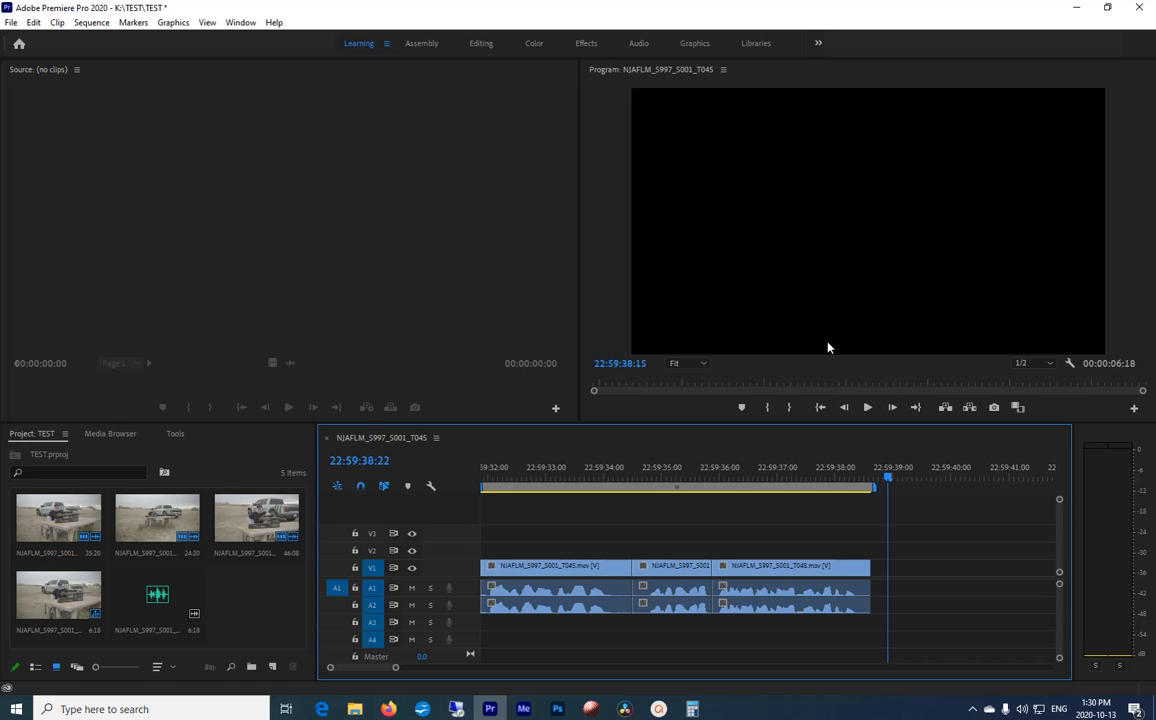
click(549, 477)
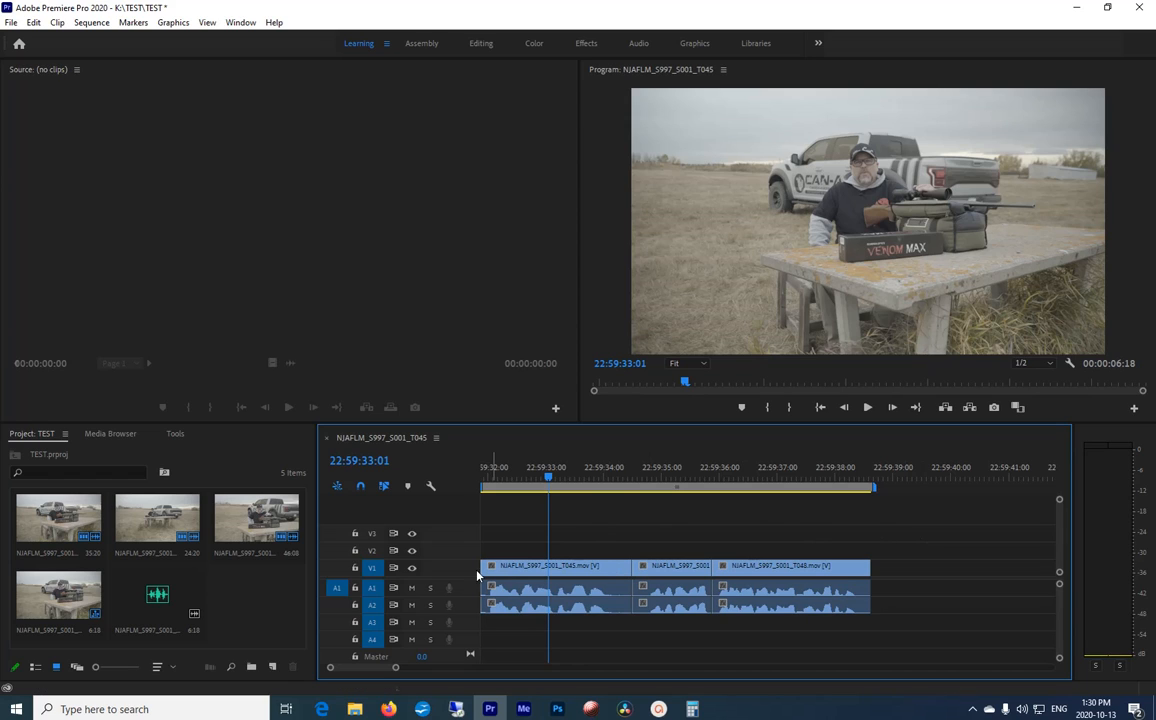
Step: View the file properties of the first clip in the project, NJAFLM_S997_S001_T045.mov, and close them
click(238, 594)
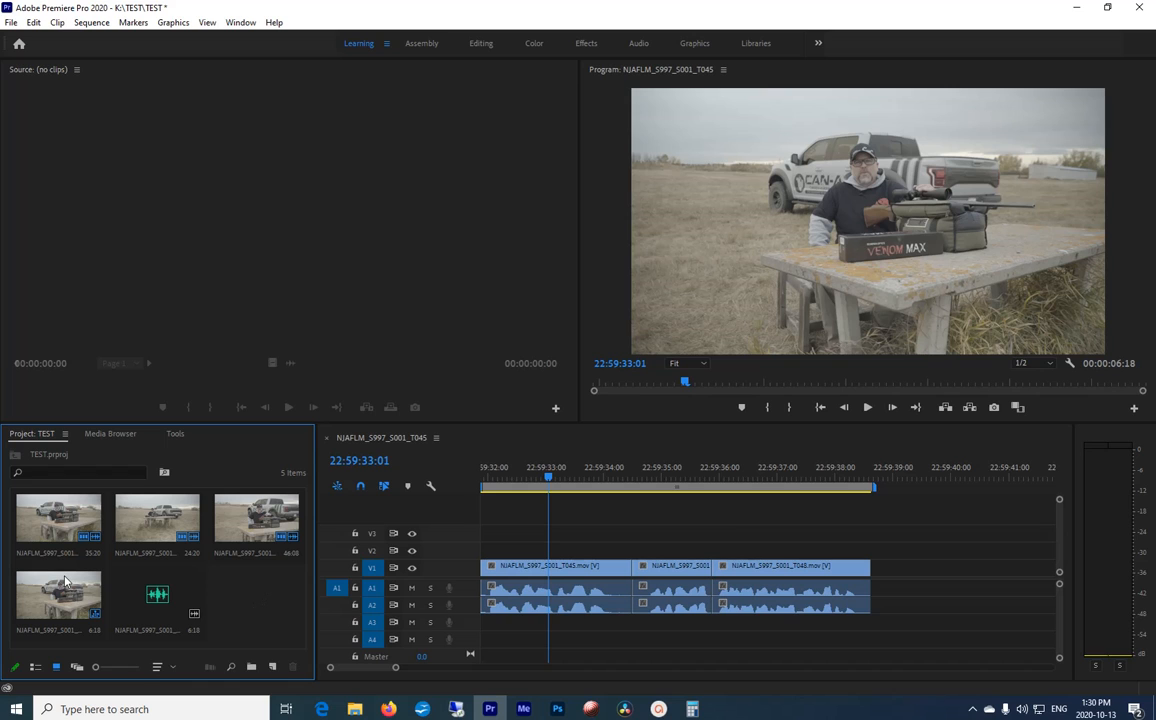
click(50, 485)
right_click(50, 485)
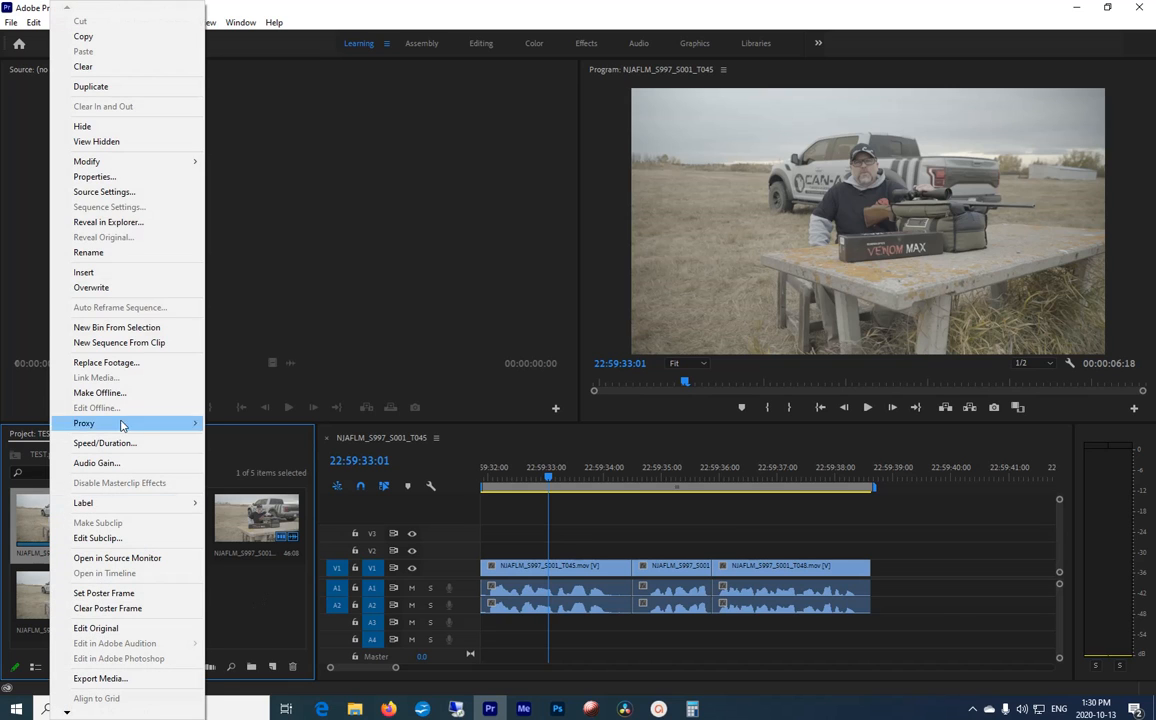
click(108, 176)
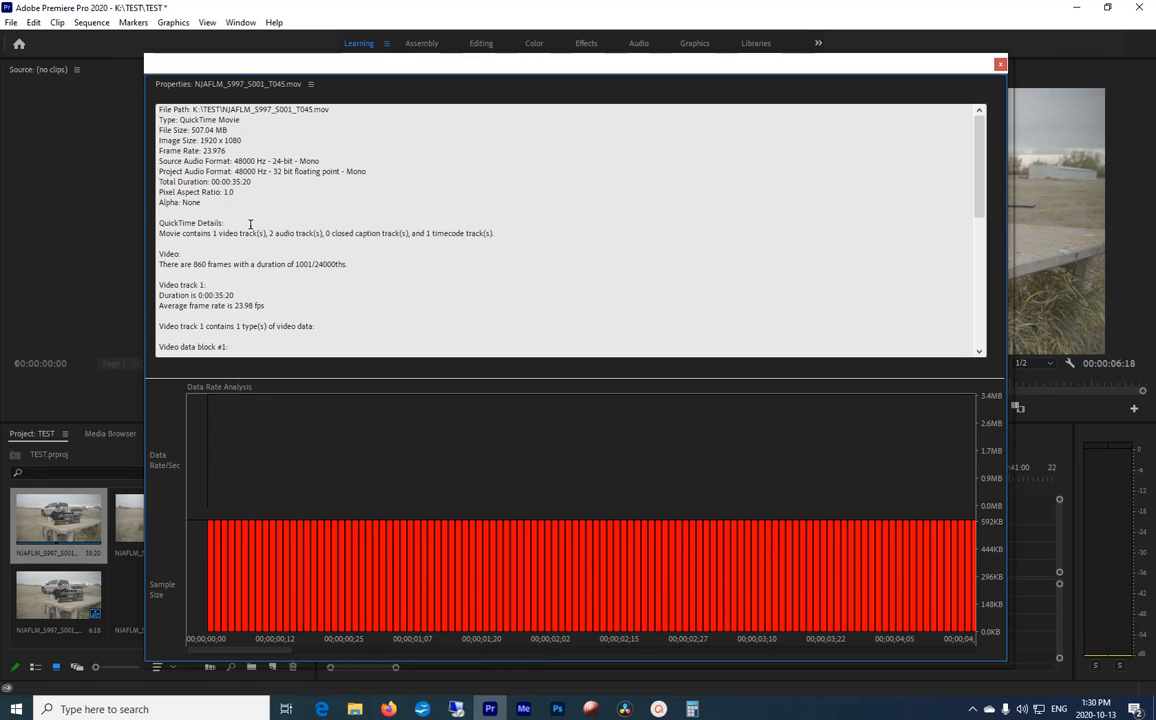
click(1000, 65)
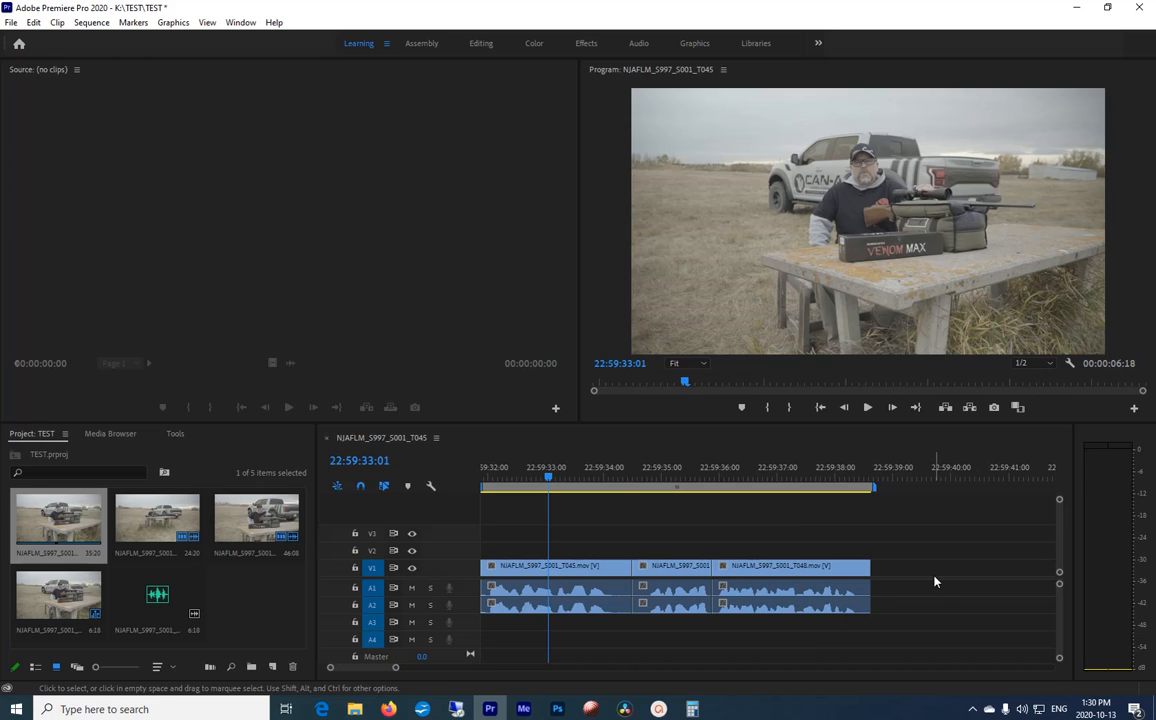
click(908, 535)
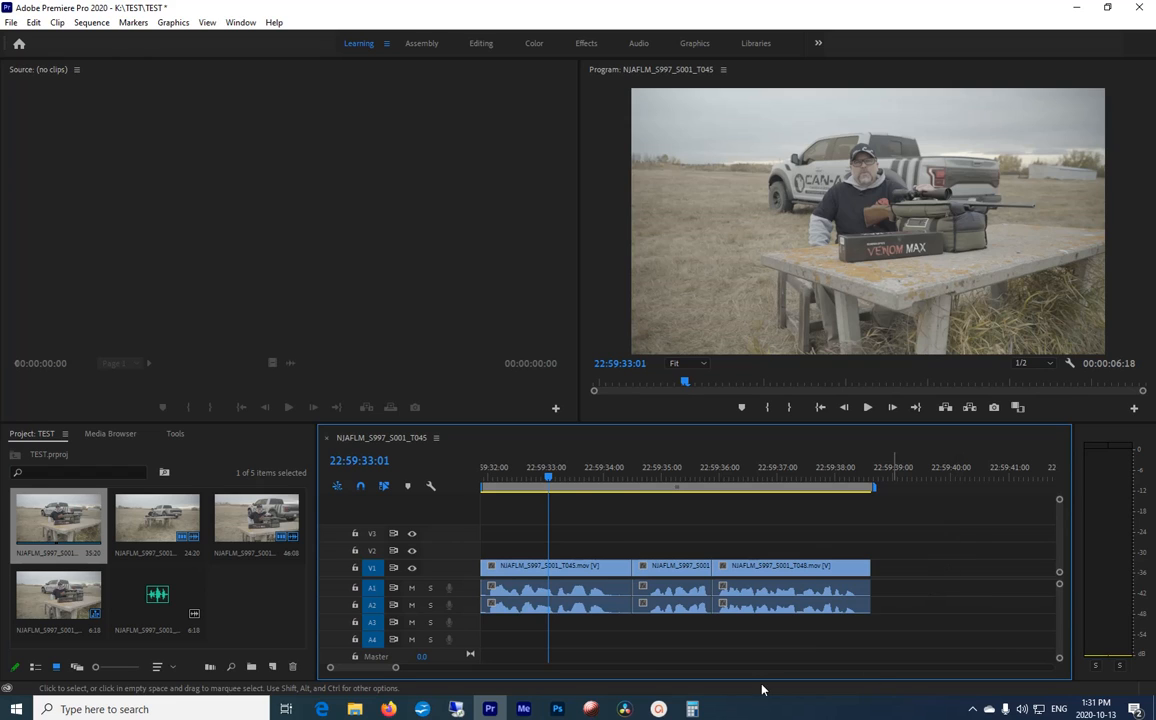
Step: Make the three camera clips in the project offline, keeping the media files on disk
click(255, 622)
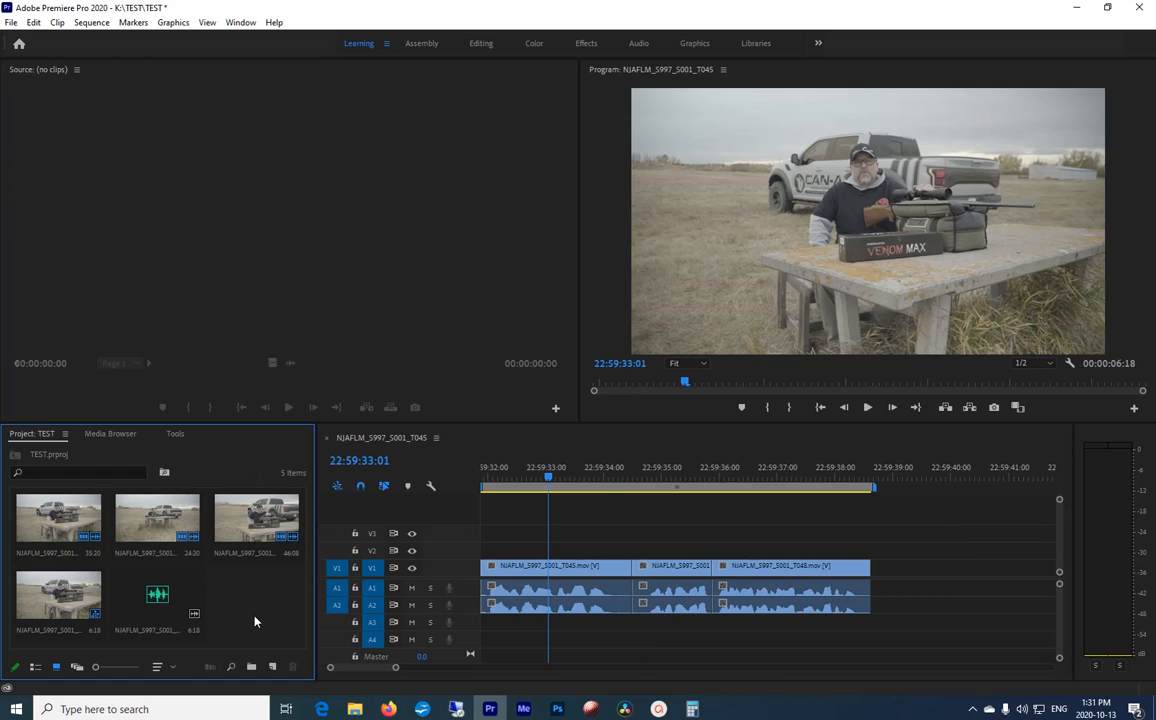
click(56, 519)
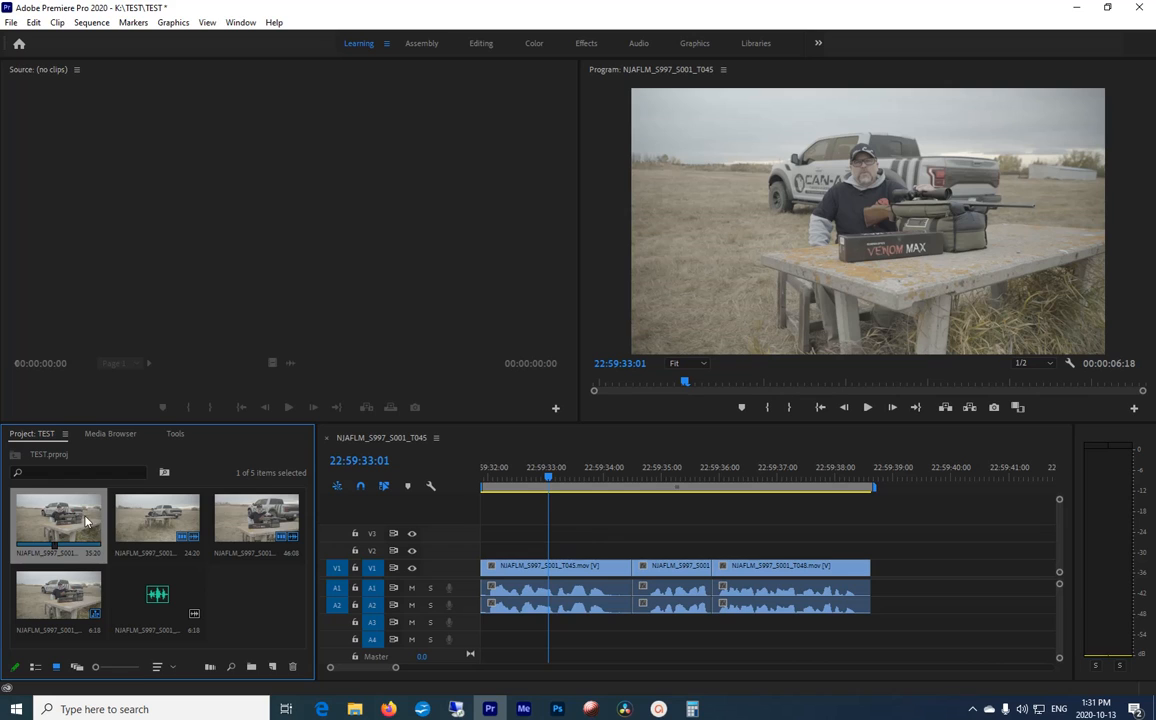
ctrl+click(157, 517)
ctrl+click(263, 522)
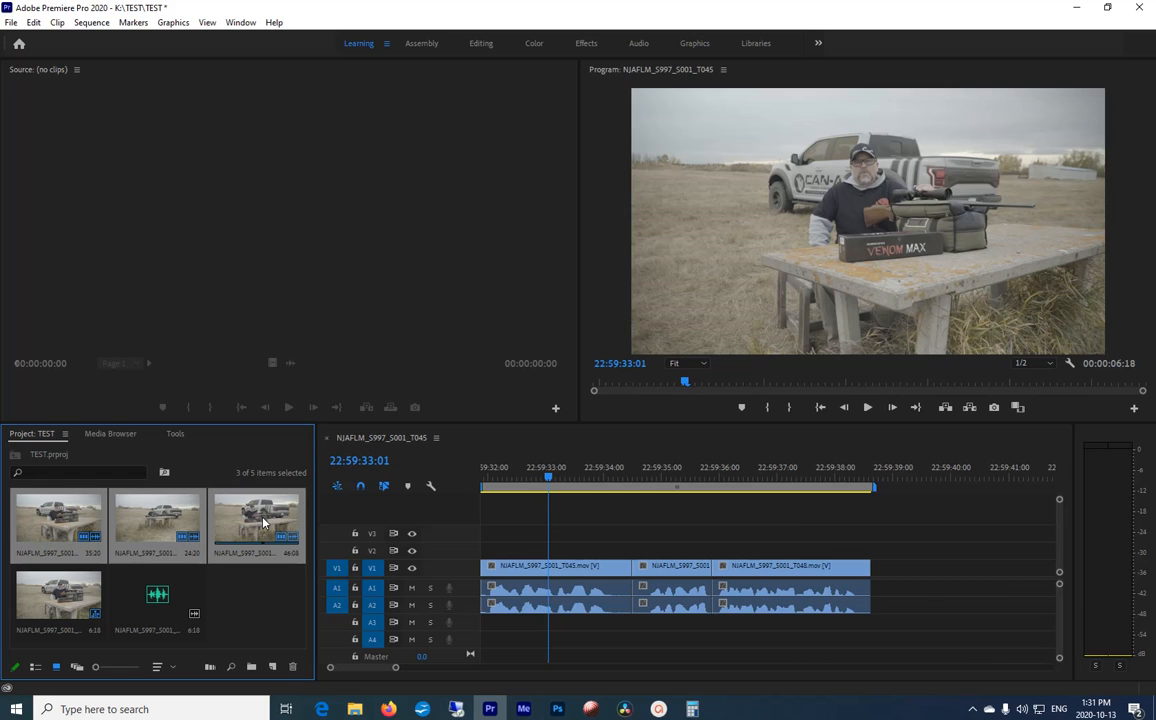
right_click(66, 520)
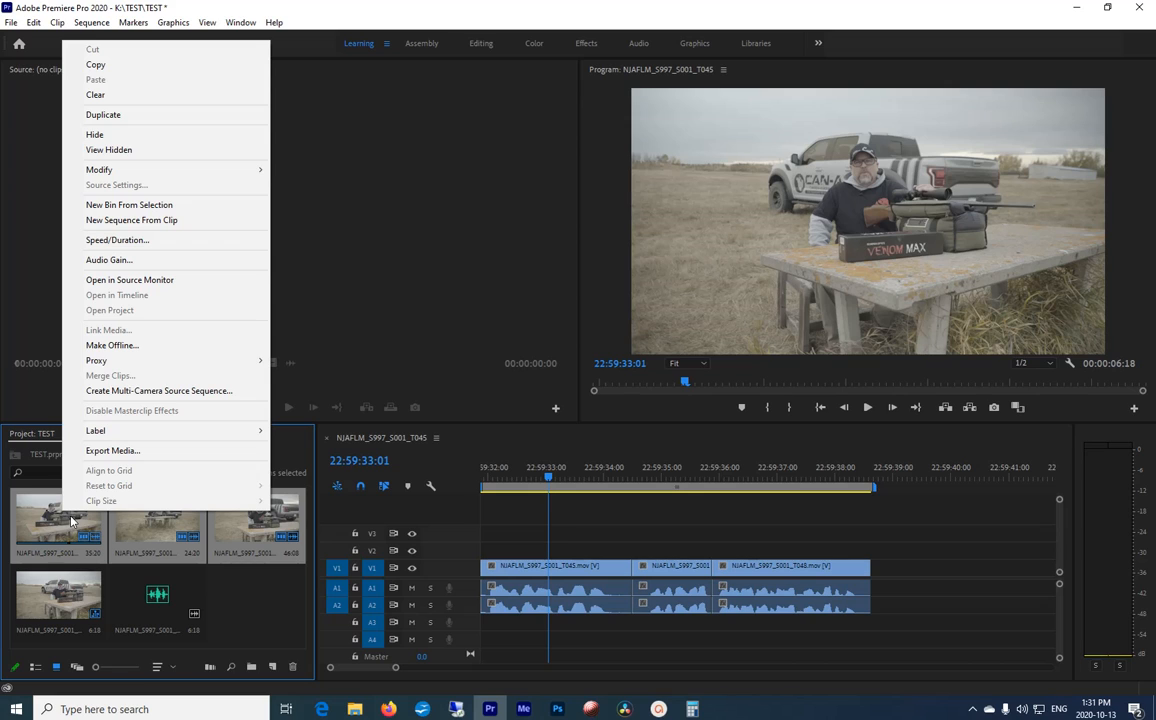
click(123, 346)
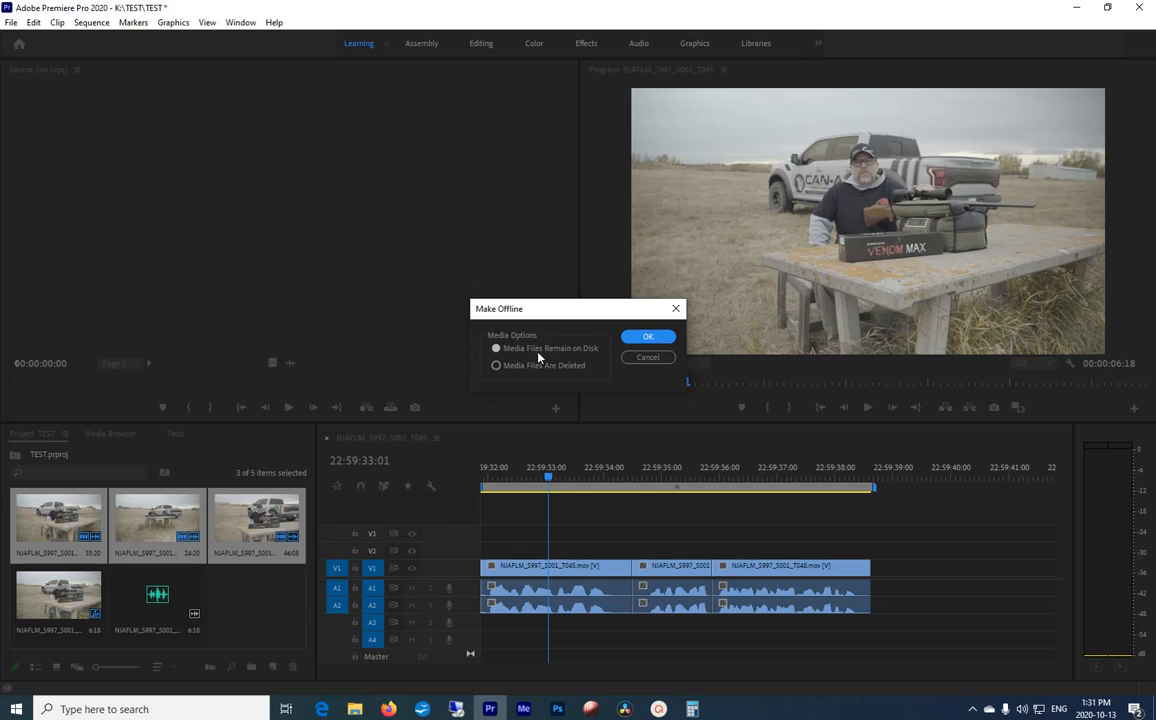
click(648, 339)
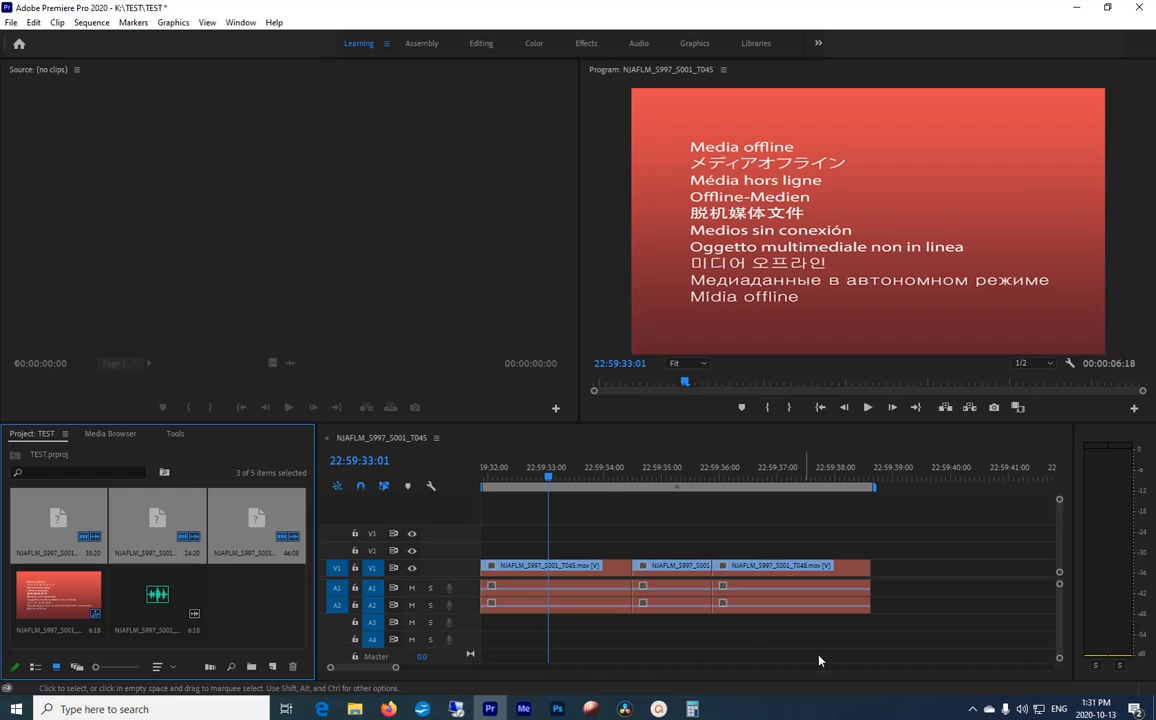
Step: Start linking media for the three offline clips and open the file locator for NJAFLM_S997_S001_T045.mov
click(262, 620)
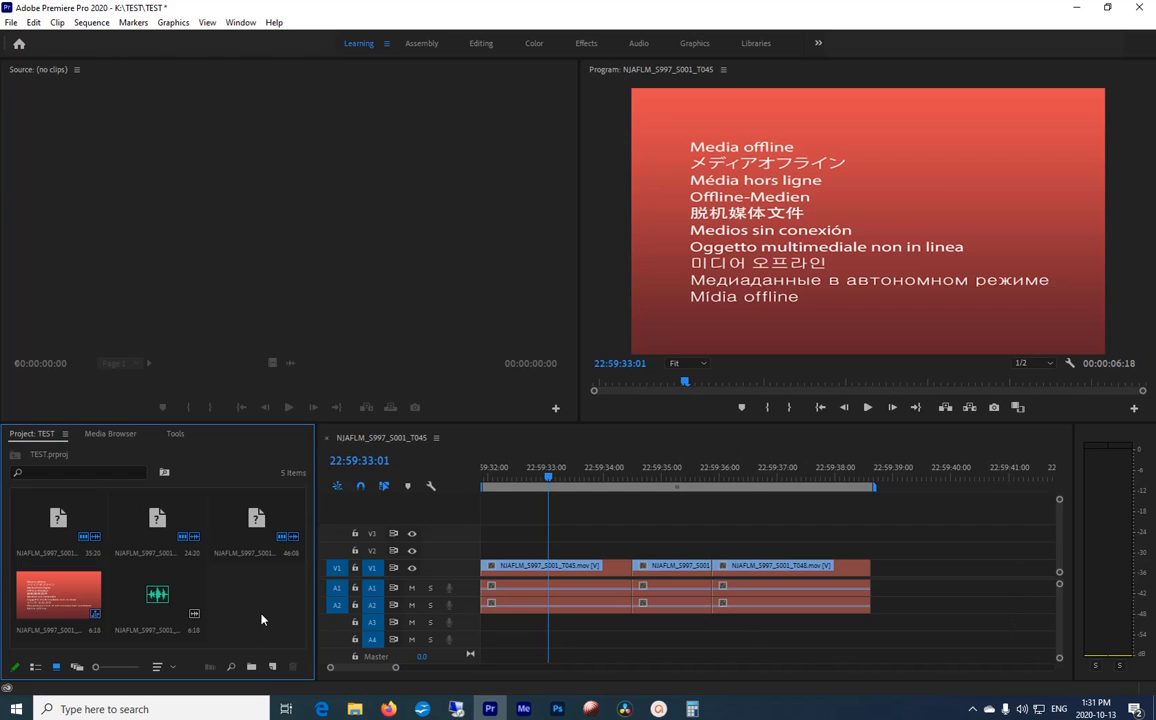
click(60, 515)
ctrl+click(155, 513)
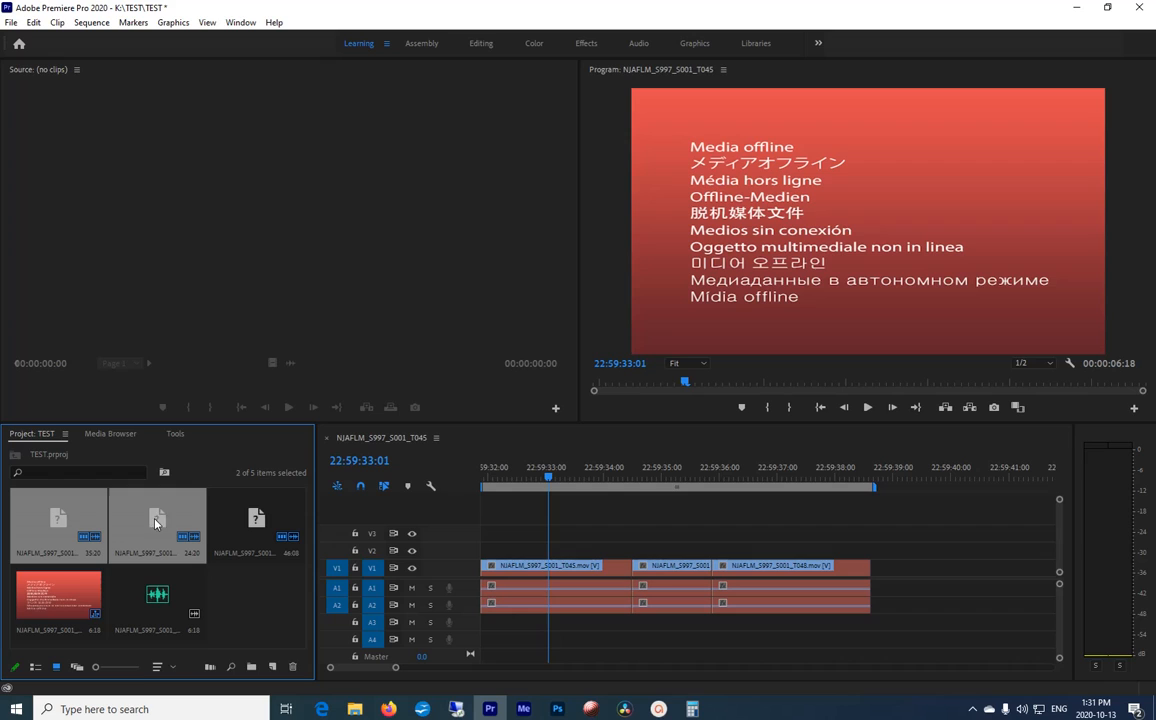
ctrl+click(255, 520)
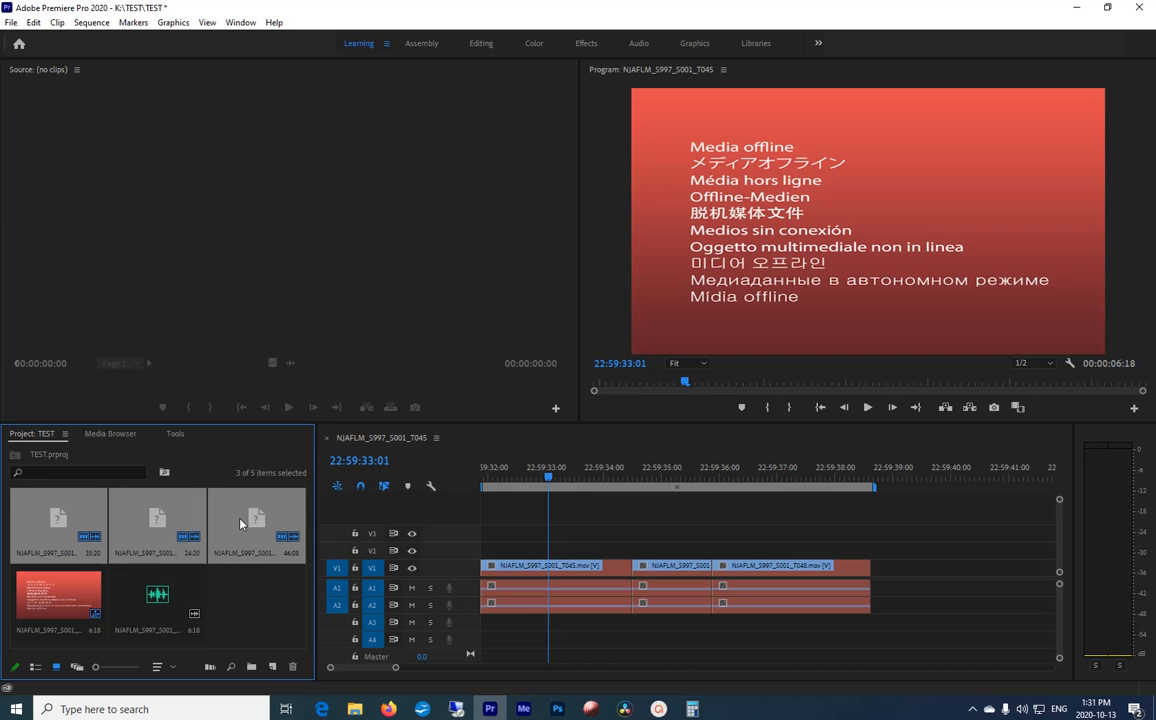
right_click(240, 522)
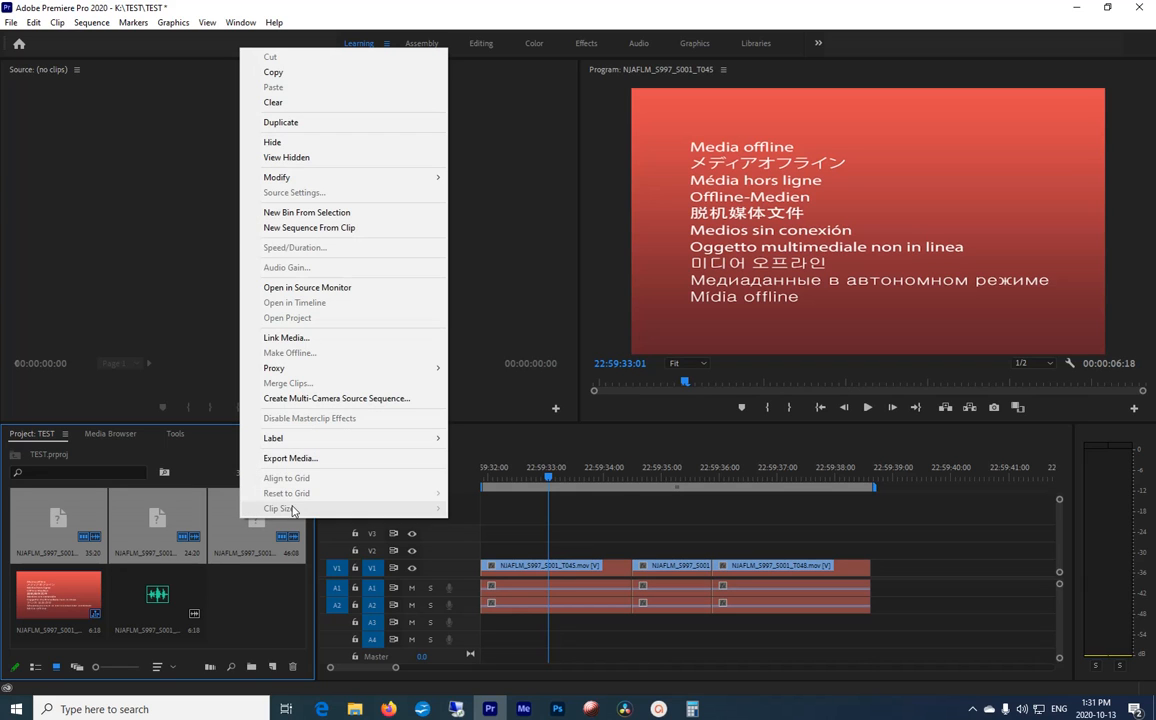
click(285, 340)
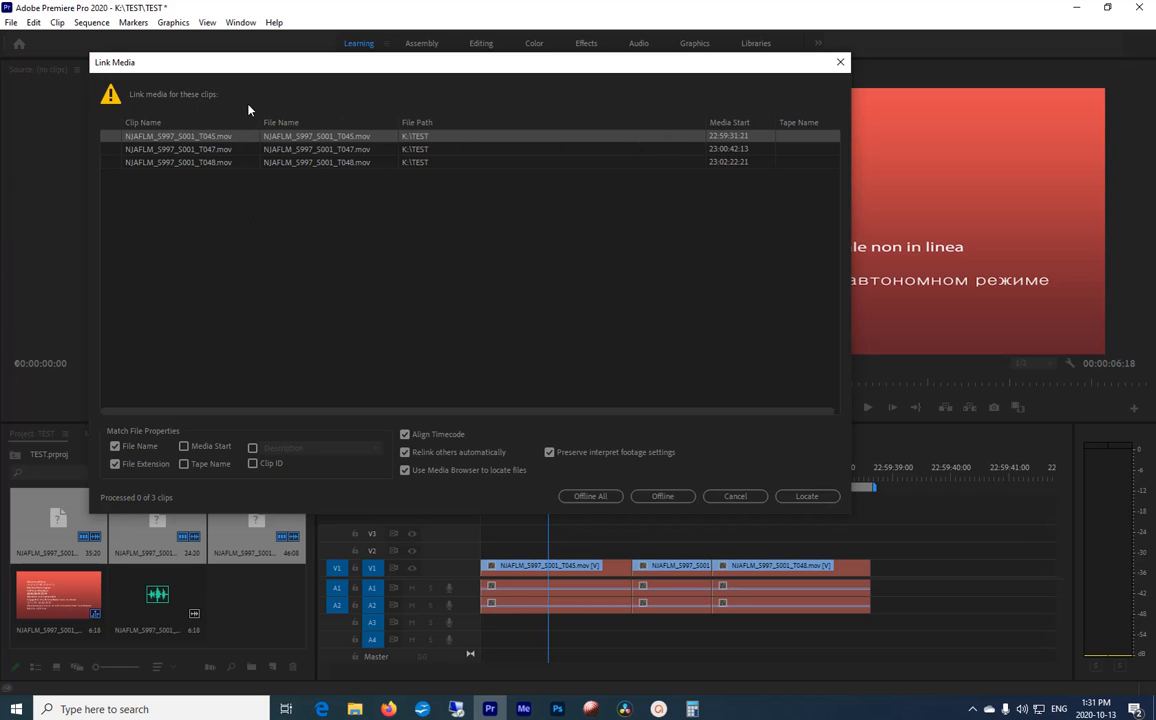
click(812, 496)
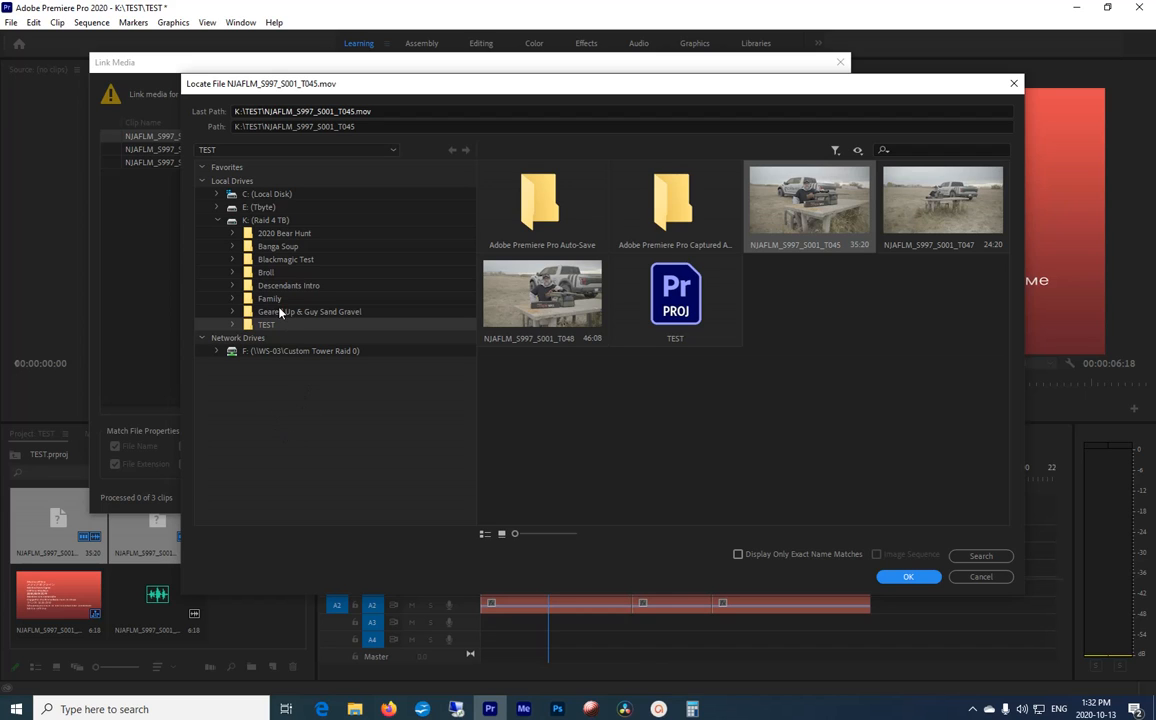
Step: Search the Ninja folder inside K:\Geared Up & Guy Sand Gravel for NJAFLM_S997_S001_T045 and relink the offline clips from there
click(233, 311)
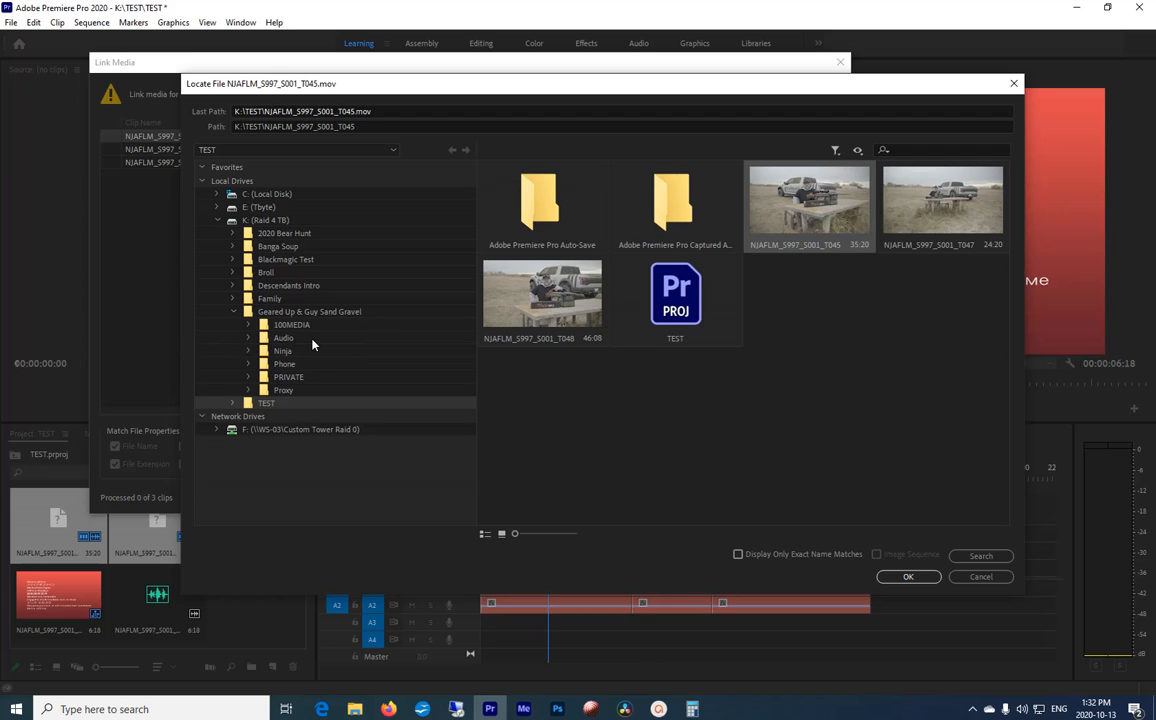
click(249, 351)
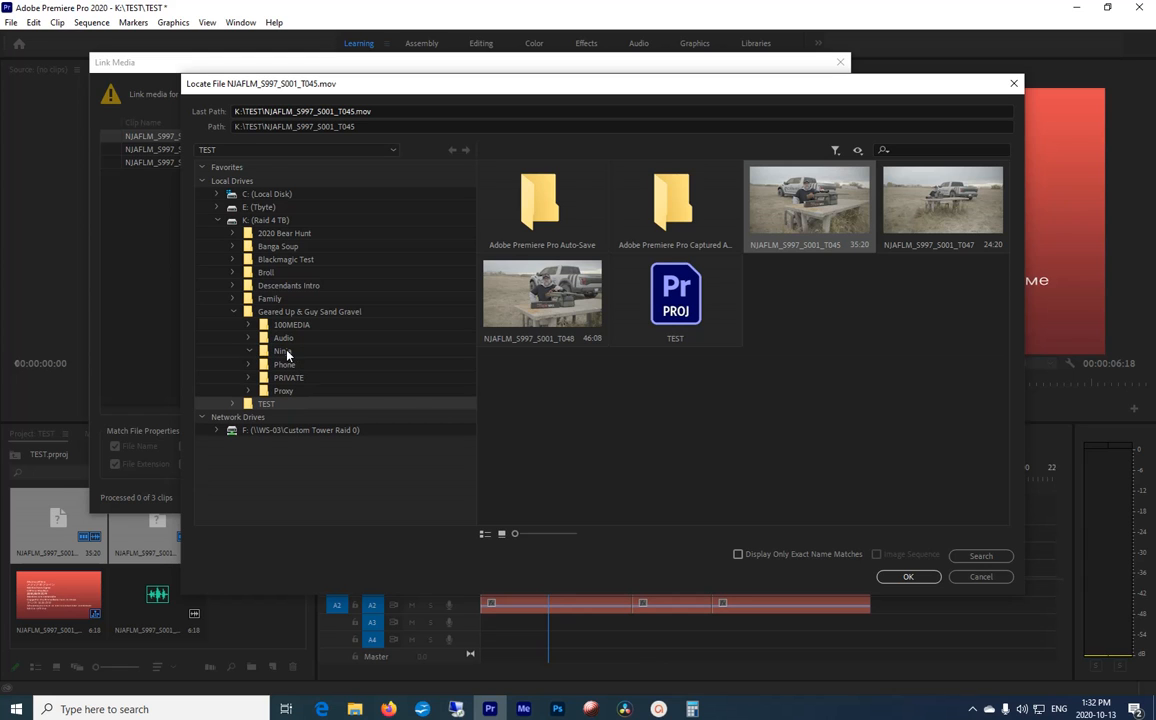
click(285, 352)
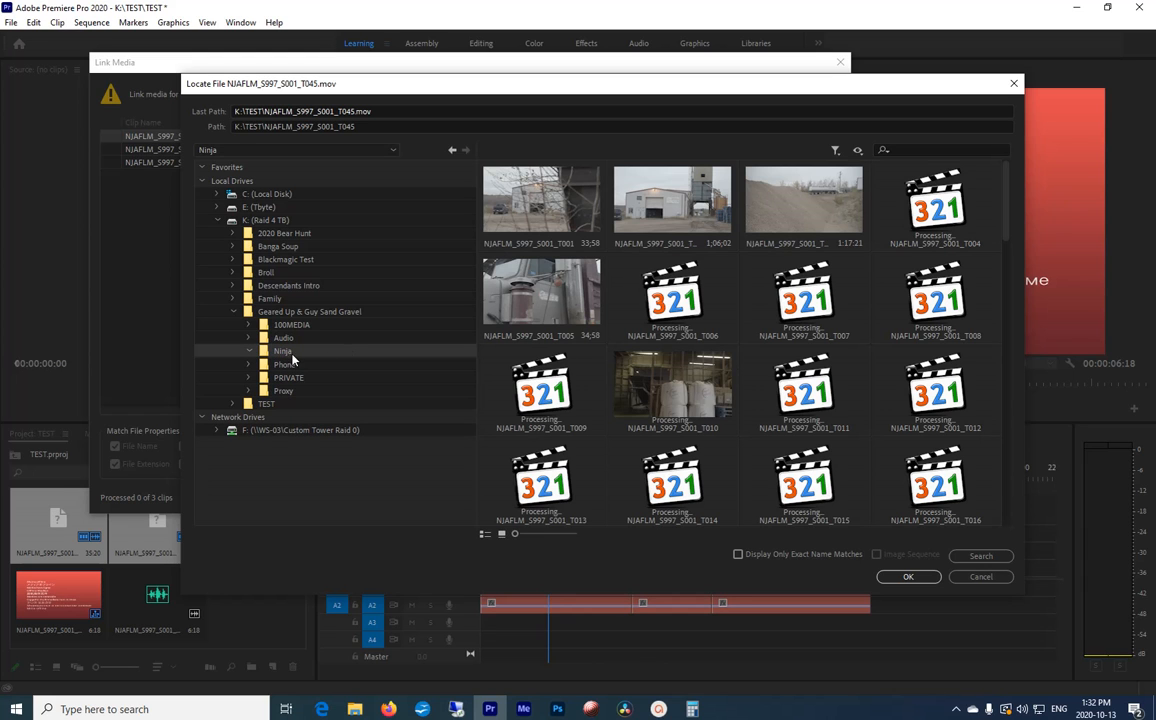
click(985, 556)
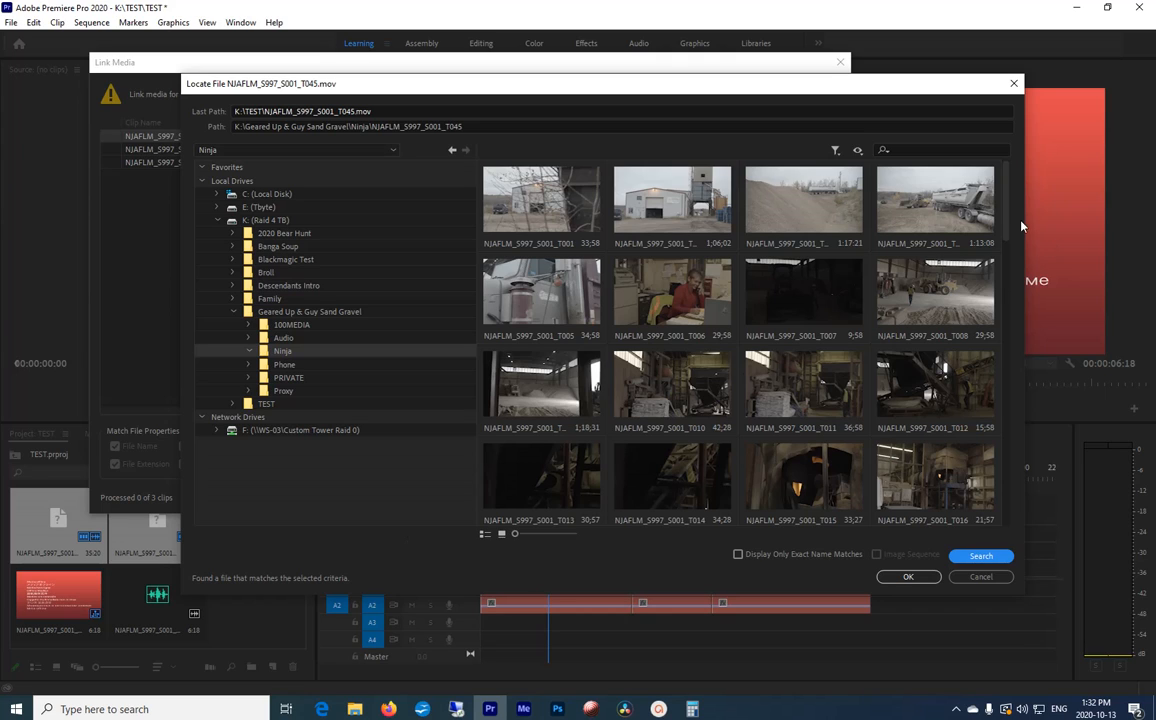
drag(1006, 195, 1011, 359)
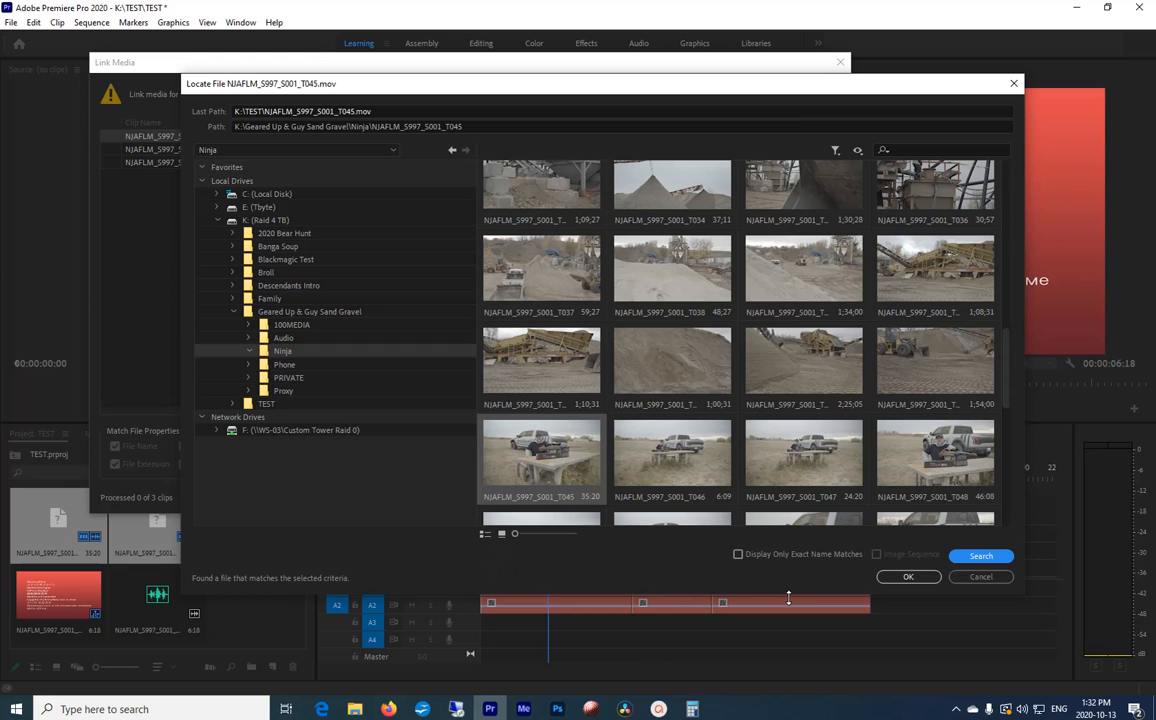
click(908, 577)
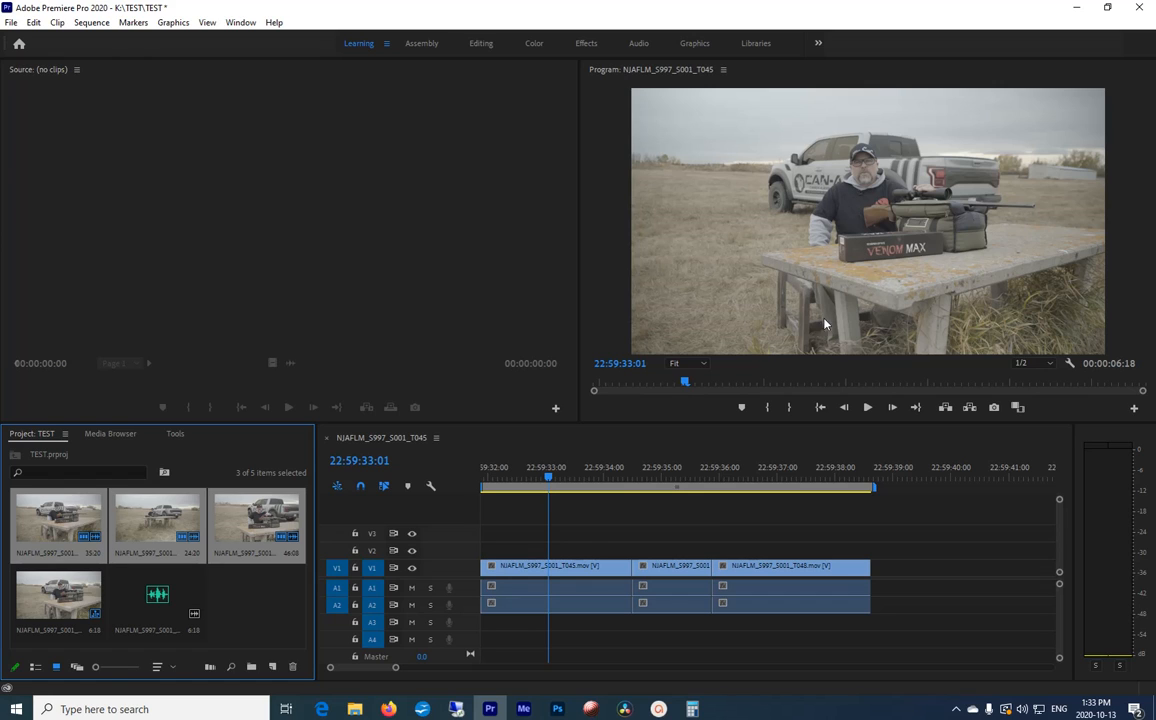
Step: Play part of the sequence to check the relinked footage
click(868, 410)
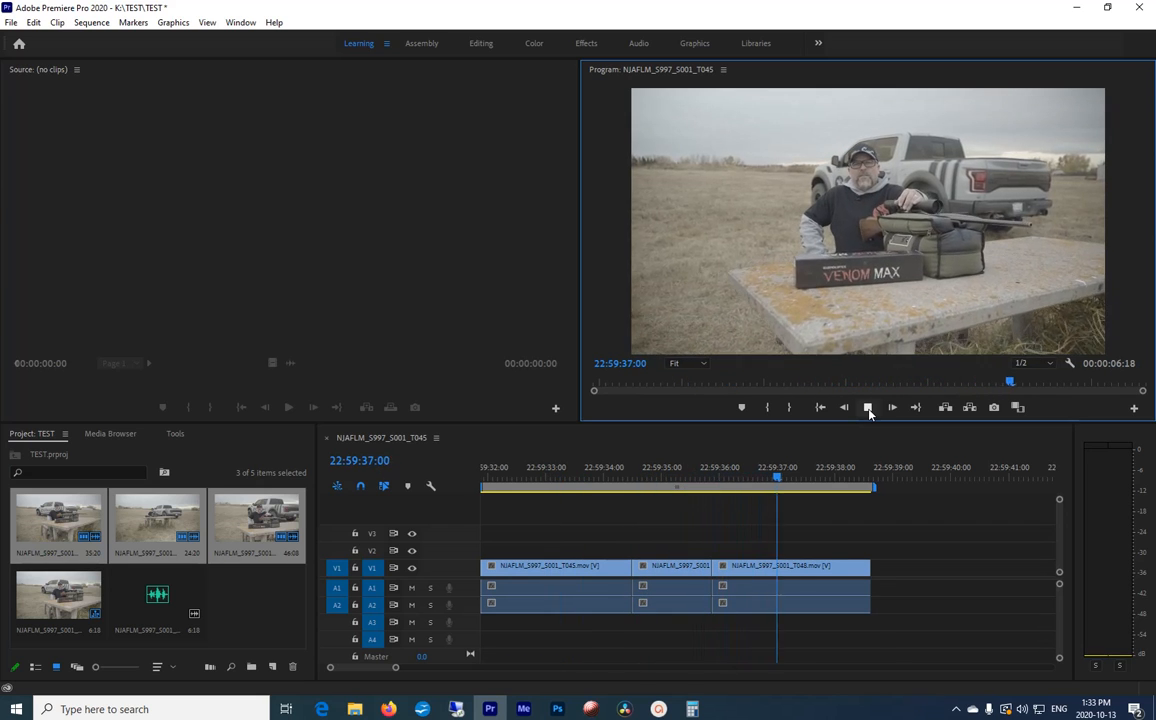
click(868, 408)
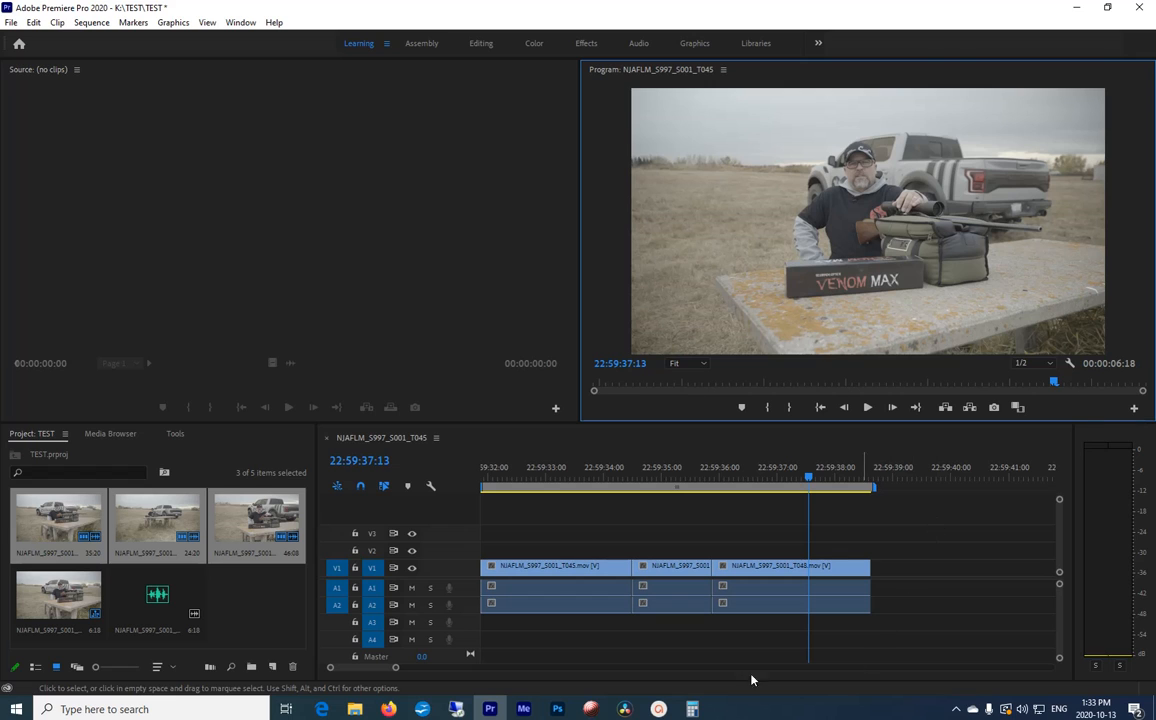
Step: Unlink the audio from the three video clips in the timeline and delete all their audio on A1 and A2
drag(741, 640, 622, 597)
right_click(622, 597)
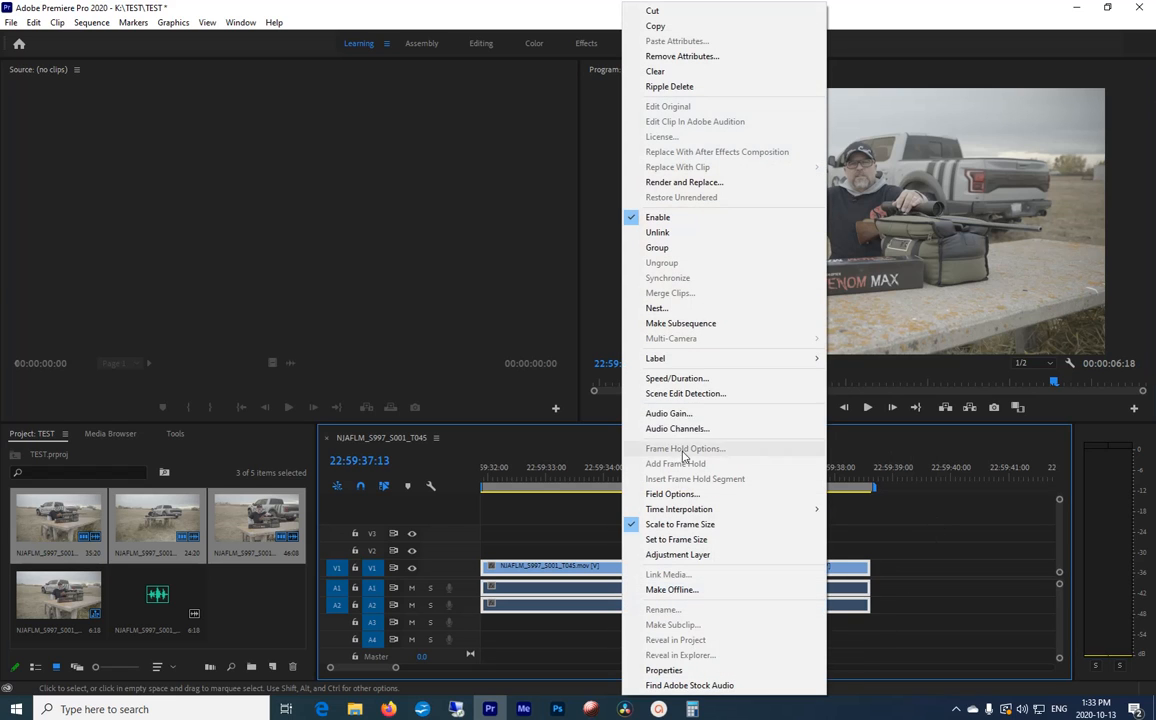
click(678, 241)
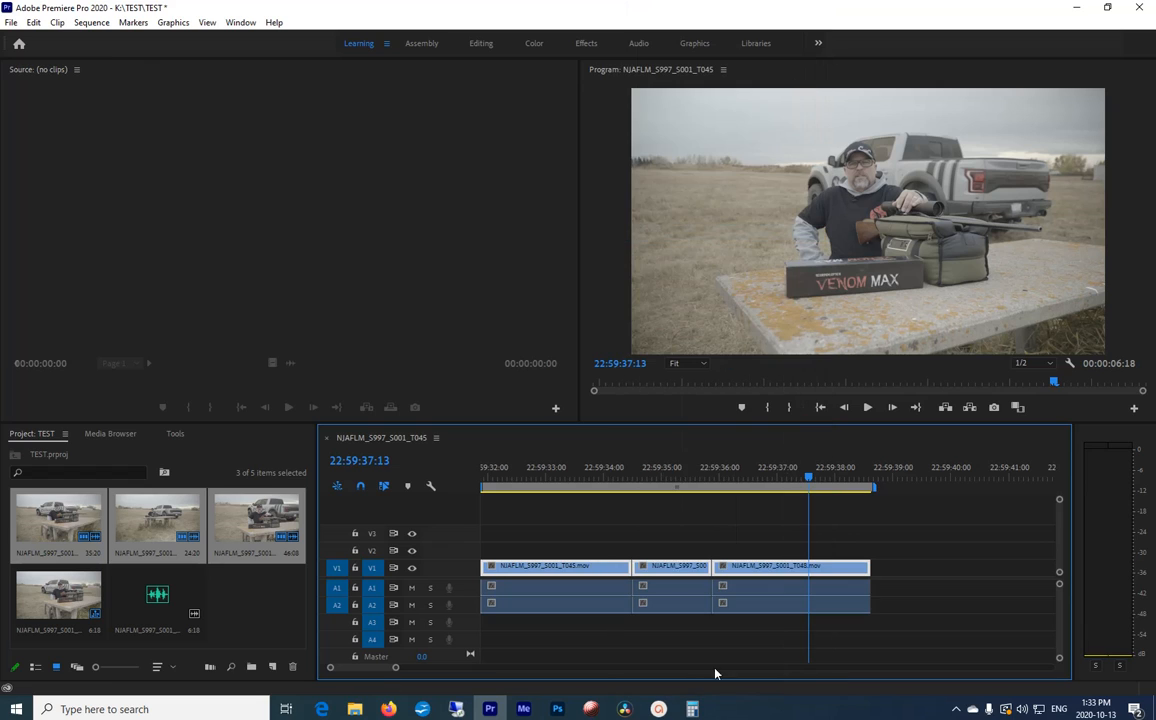
drag(813, 636, 623, 587)
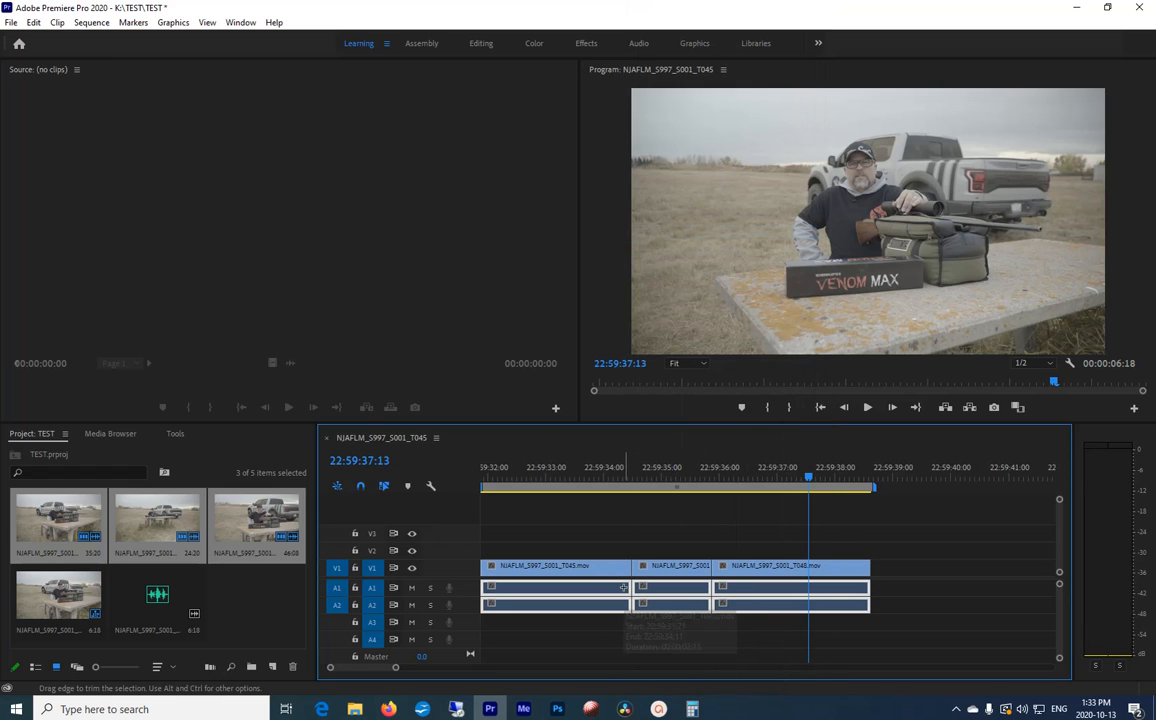
key(Delete)
Step: Place the project's audio-only clip on track A1 under the video and play the sequence from its start
click(158, 598)
drag(160, 603, 570, 590)
click(484, 467)
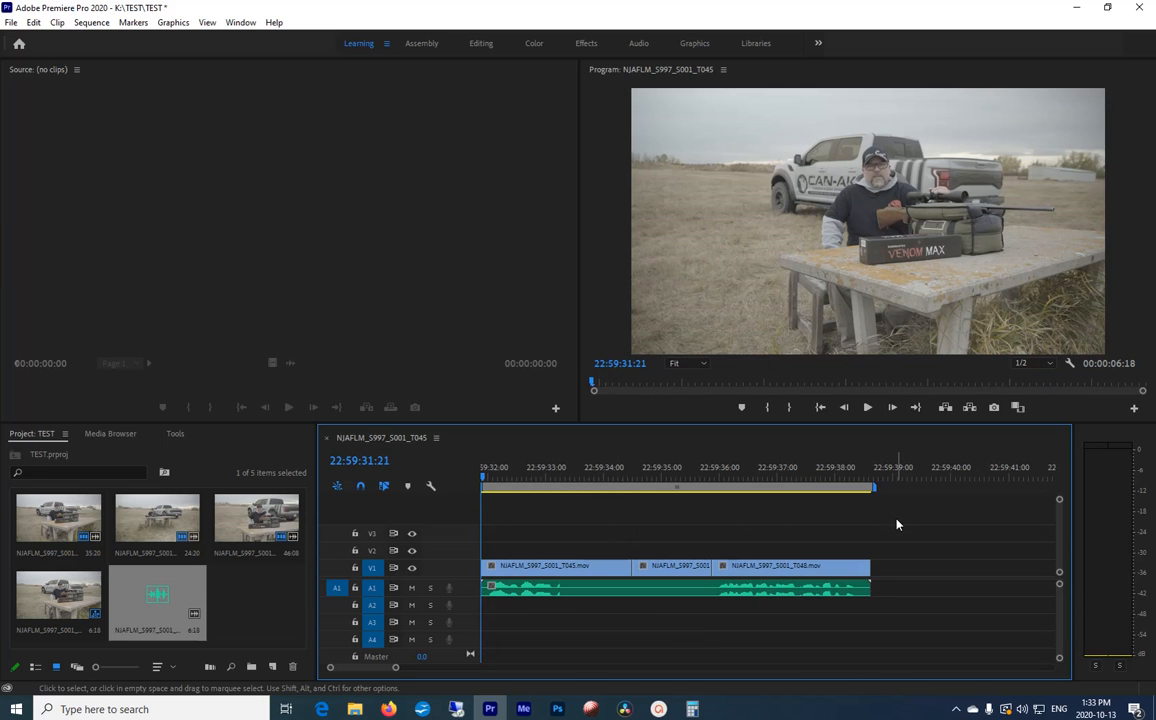
key(space)
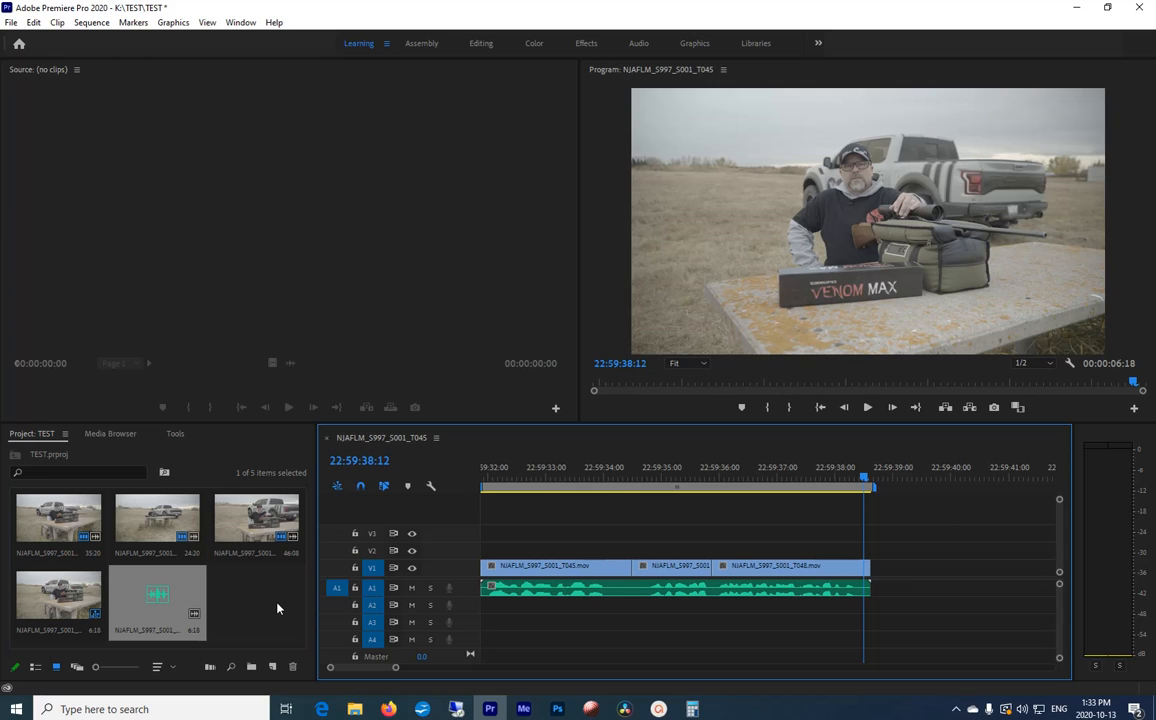
Step: Check the file path and image size of the relinked NJAFLM_S997_S001_T045.mov in its properties, and close them
right_click(66, 524)
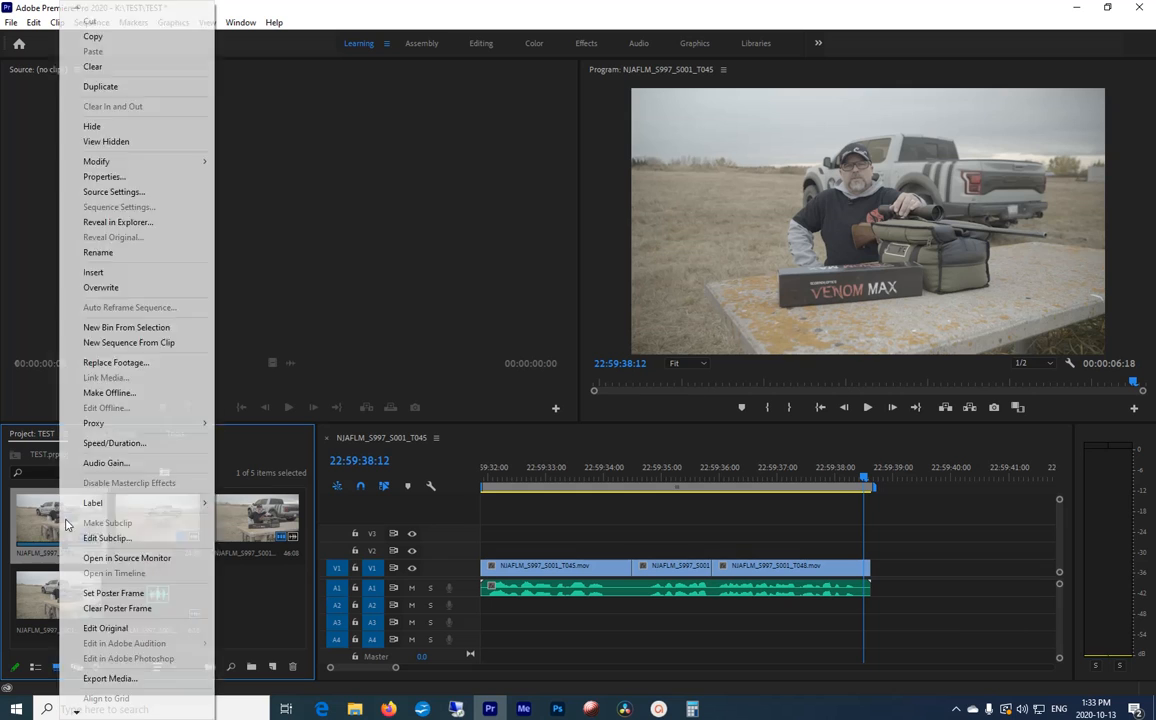
click(108, 177)
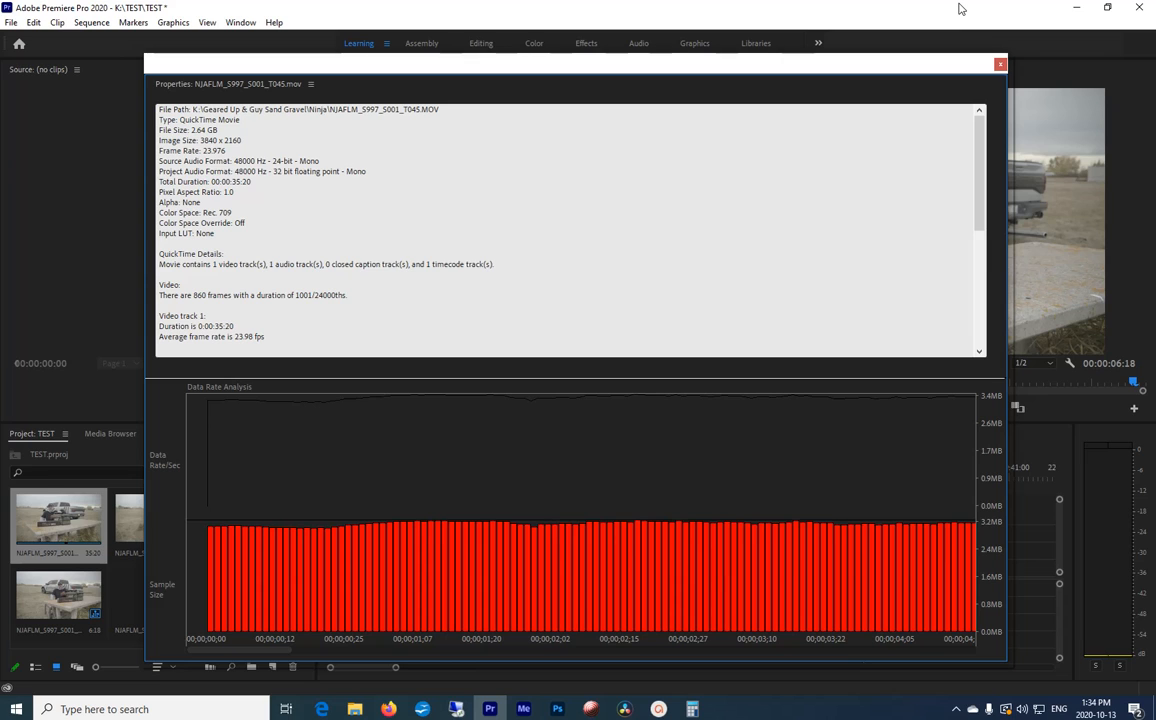
click(999, 64)
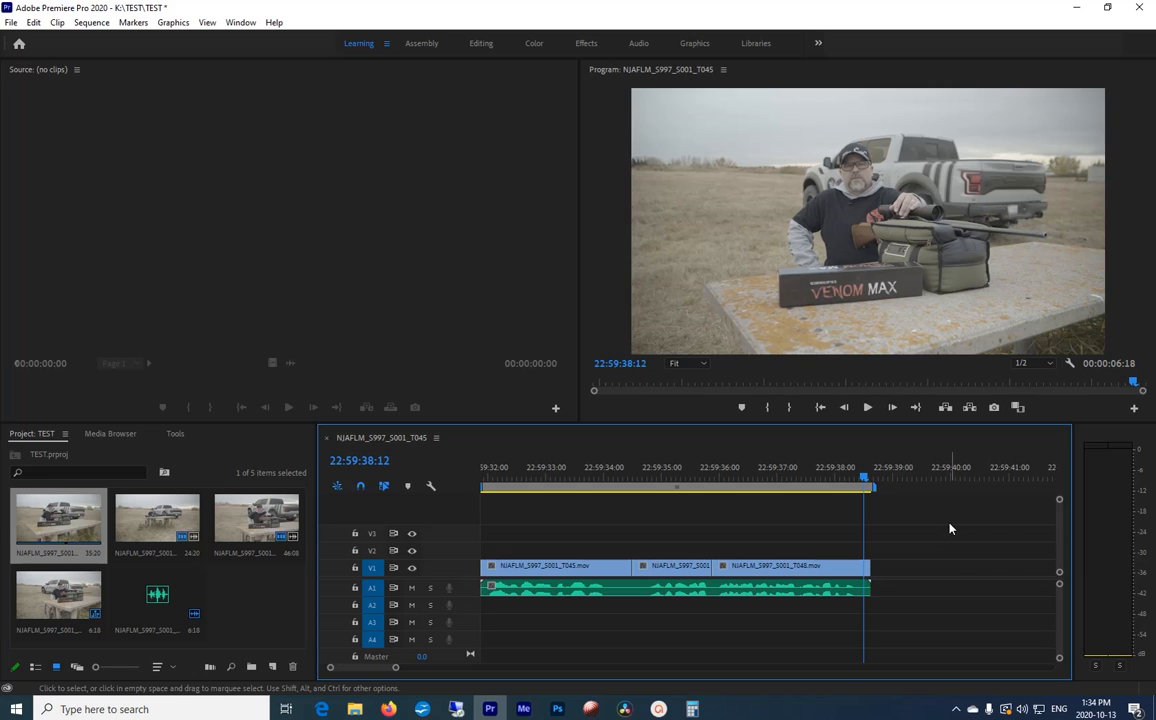
click(956, 712)
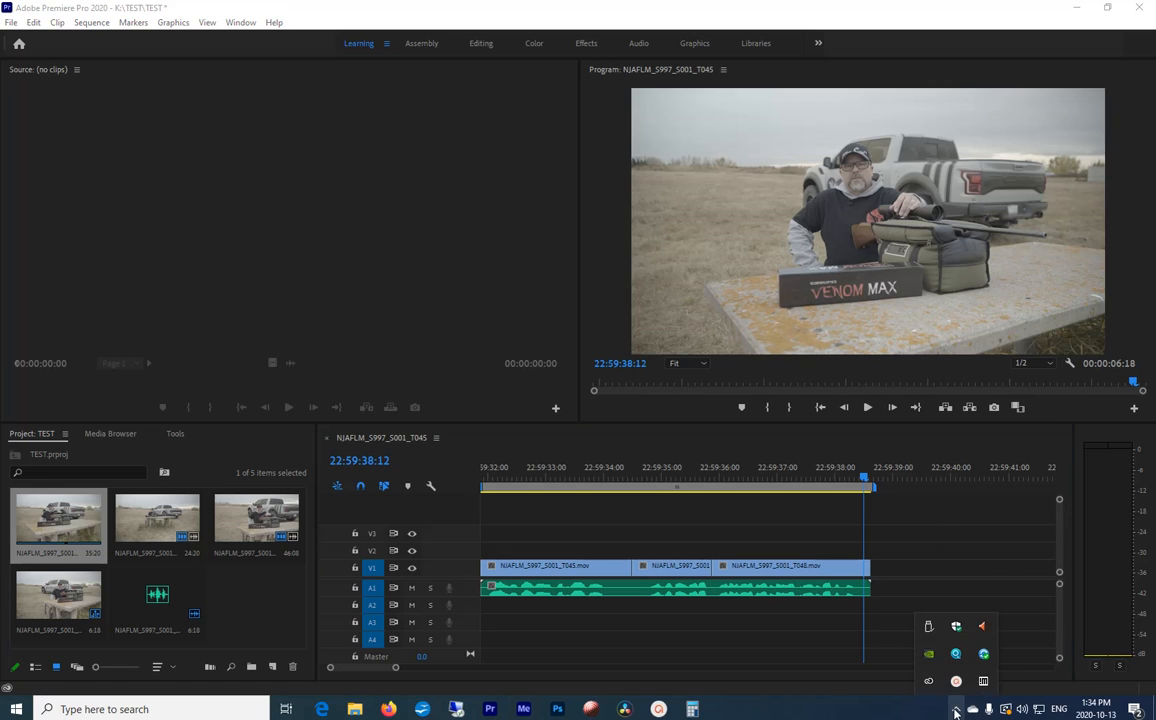